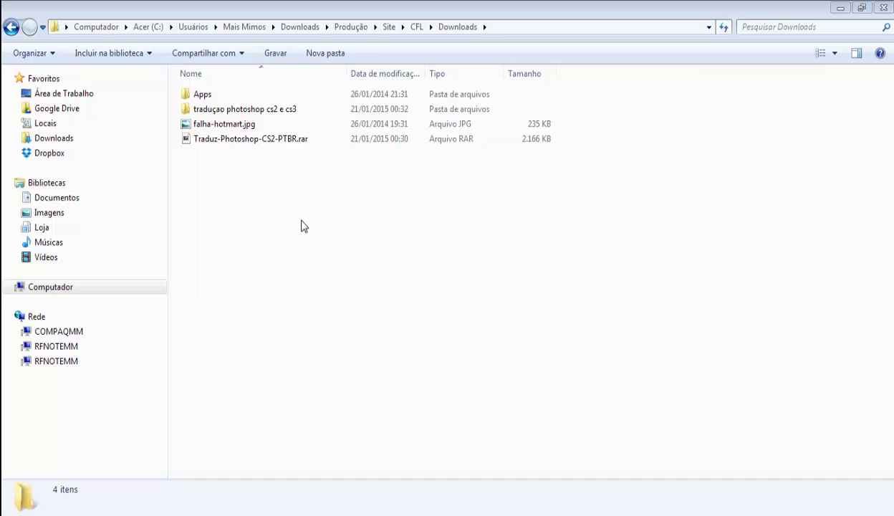
# Extract Traduz-Photoshop-CS2-PTBR.rar with 7-Zip into a folder of the same name
pyautogui.click(257, 141)
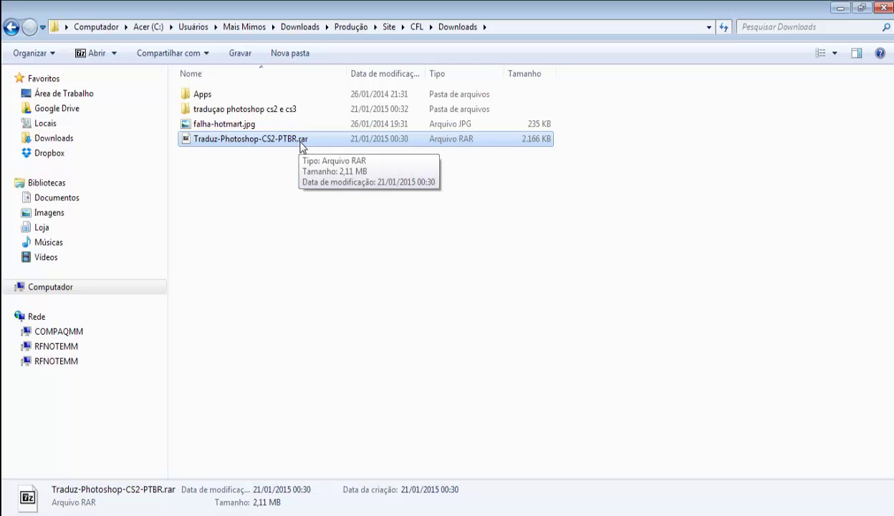
pyautogui.rightClick(247, 138)
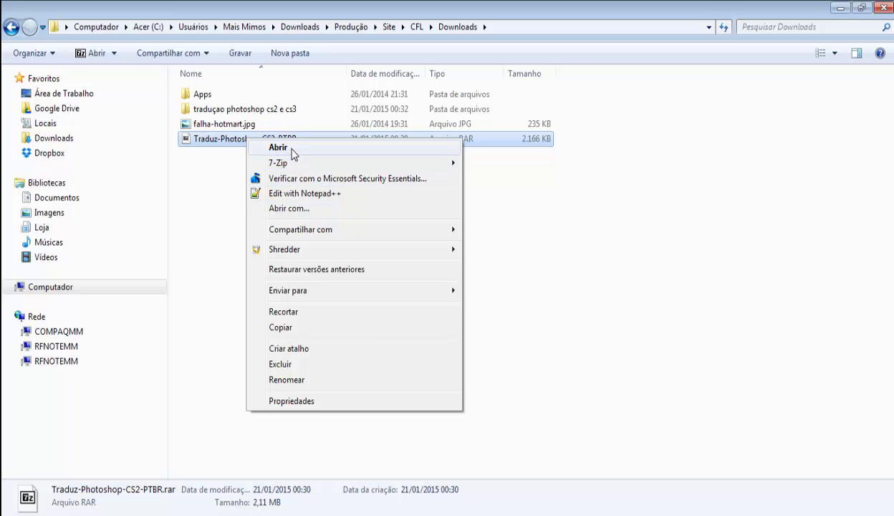
pyautogui.moveTo(280, 167)
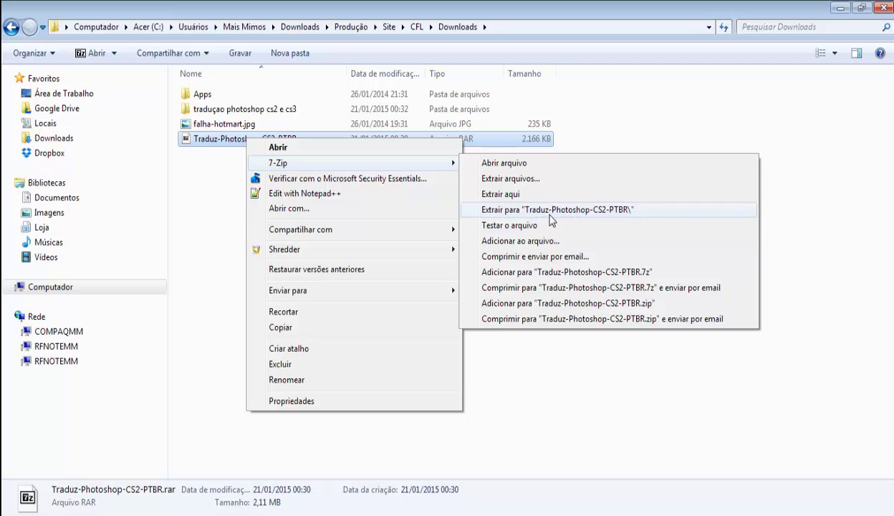
pyautogui.click(575, 210)
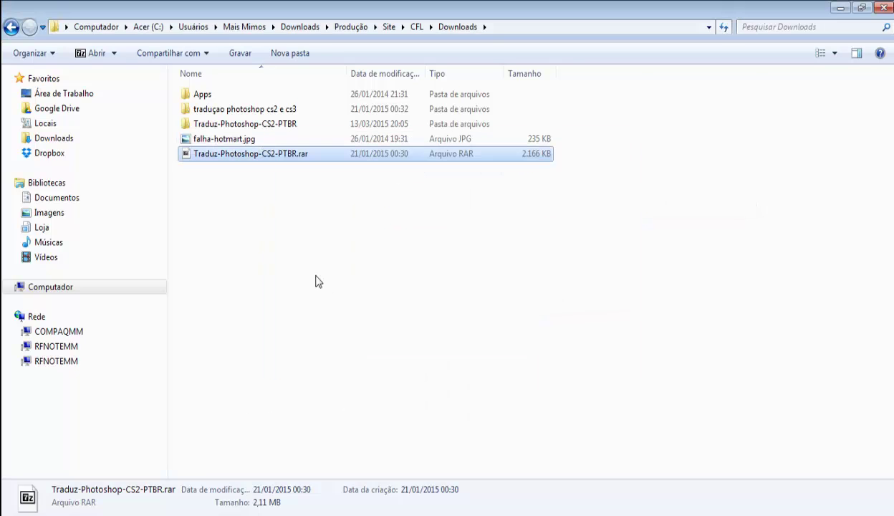
# Open the extracted Traduz-Photoshop-CS2-PTBR folder and its "colocar na pasta Required,em arquivos de programas" subfolder, and look through the translation files
pyautogui.click(242, 129)
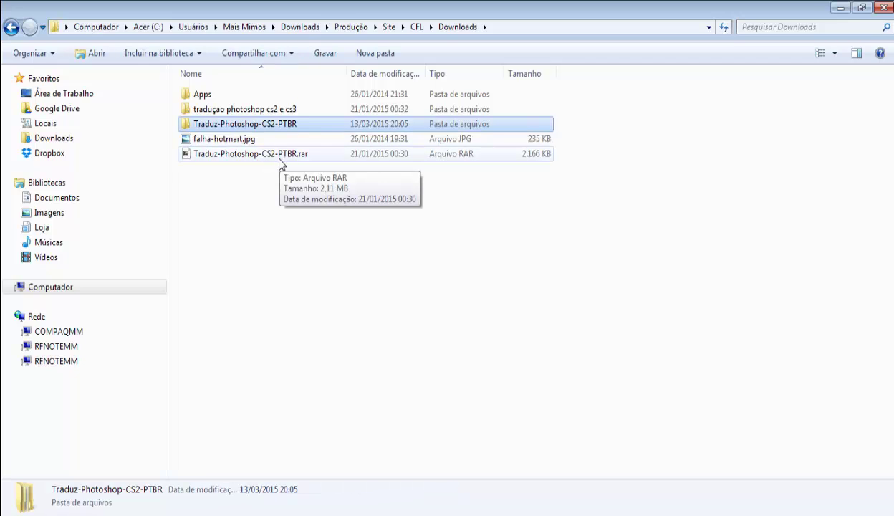
pyautogui.doubleClick(229, 124)
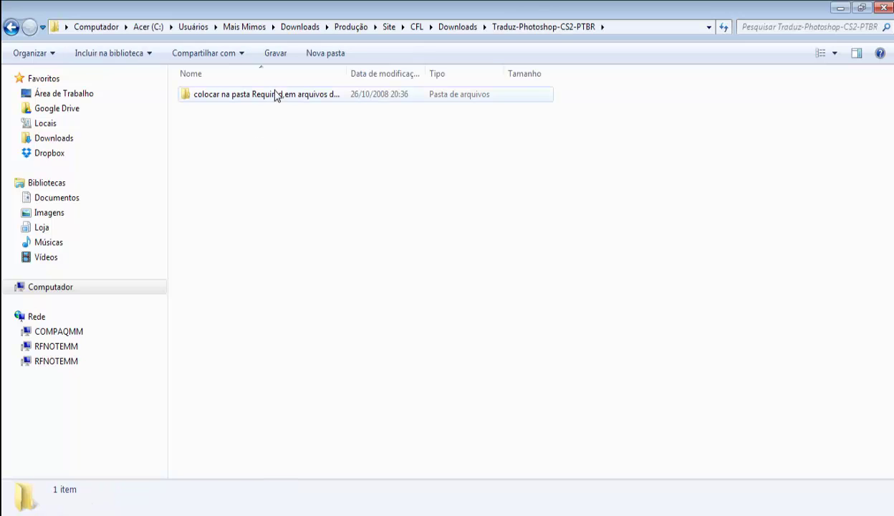
pyautogui.doubleClick(347, 75)
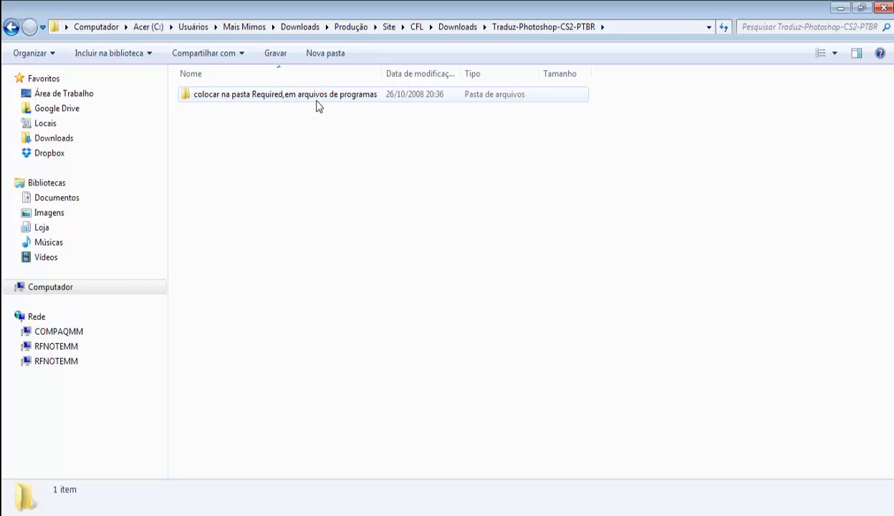
pyautogui.doubleClick(223, 95)
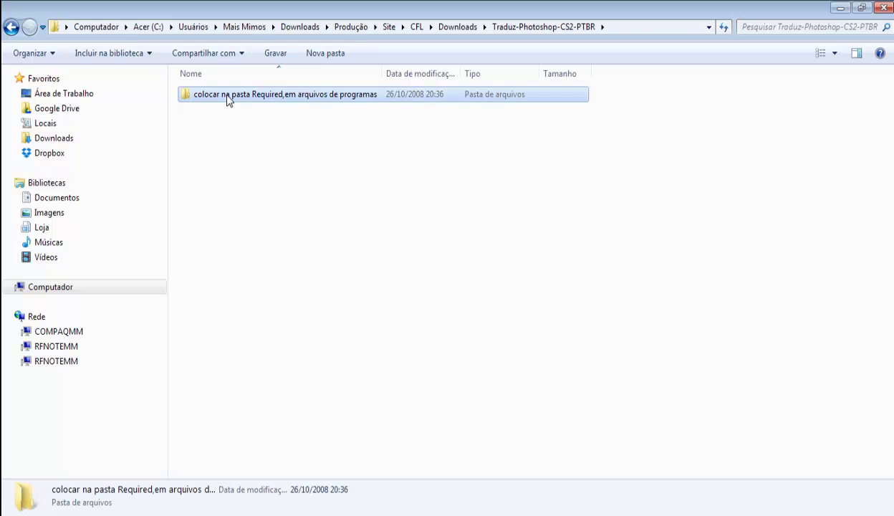
pyautogui.click(228, 95)
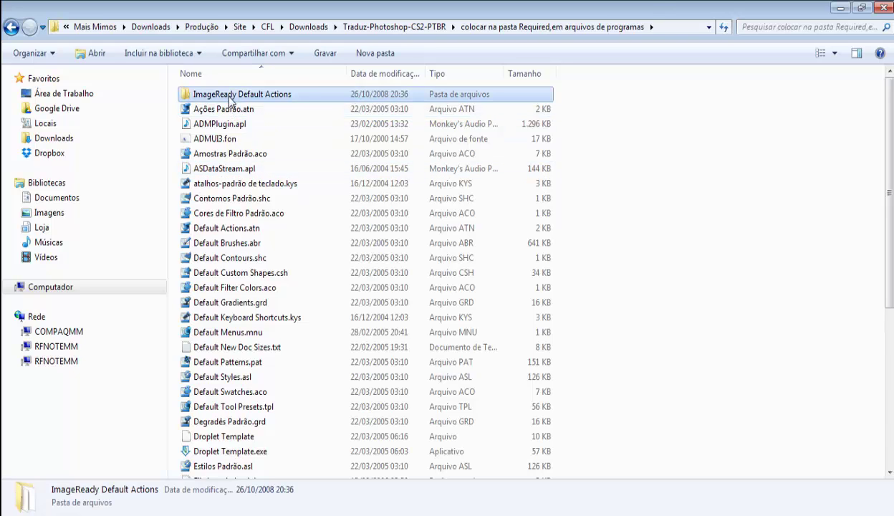
pyautogui.scroll(-6, 286, 197)
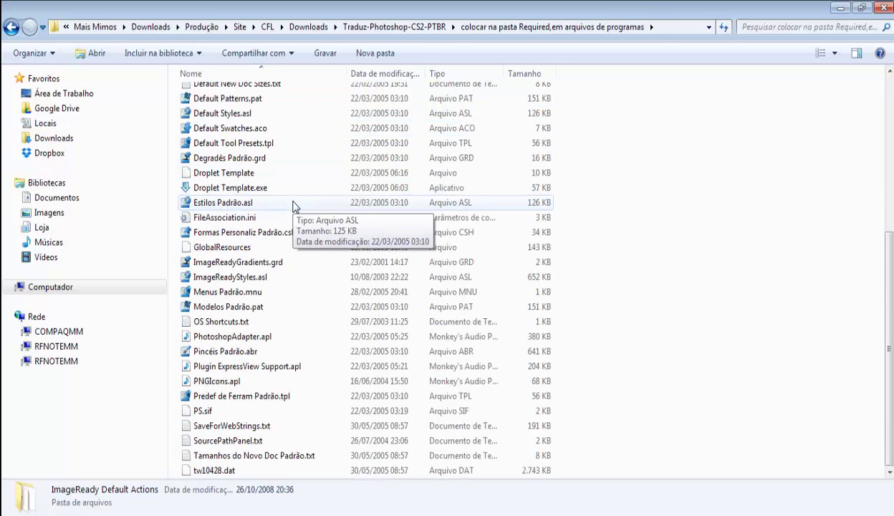
pyautogui.scroll(6, 288, 207)
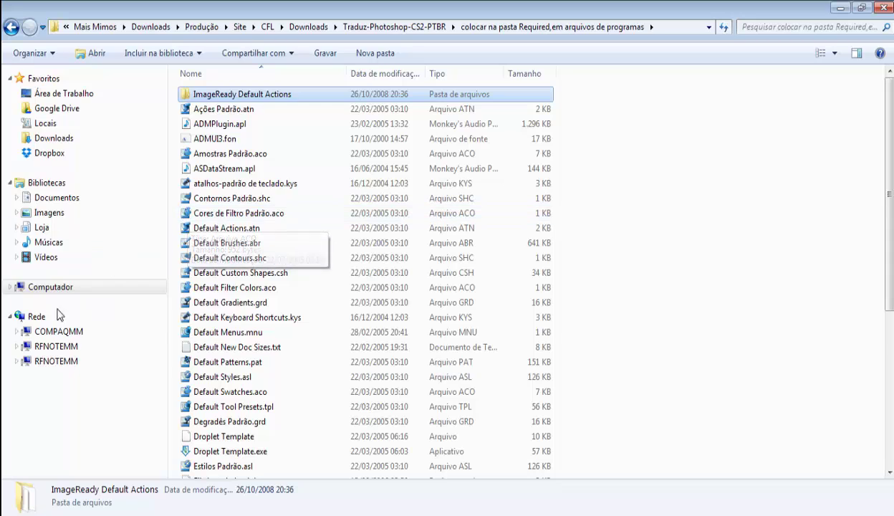
# Browse drive C: through Arquivos de Programas (x86), Adobe and Adobe Photoshop CS2, and open the Required folder
pyautogui.click(10, 286)
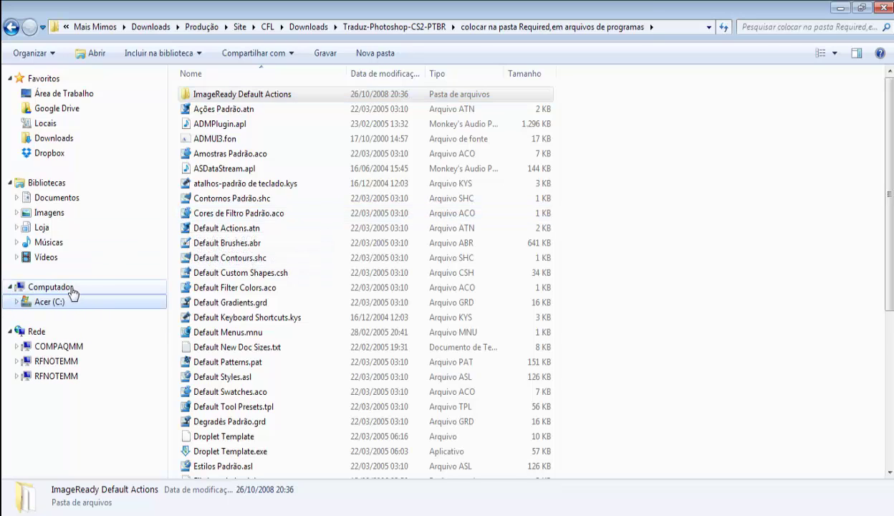
pyautogui.click(16, 301)
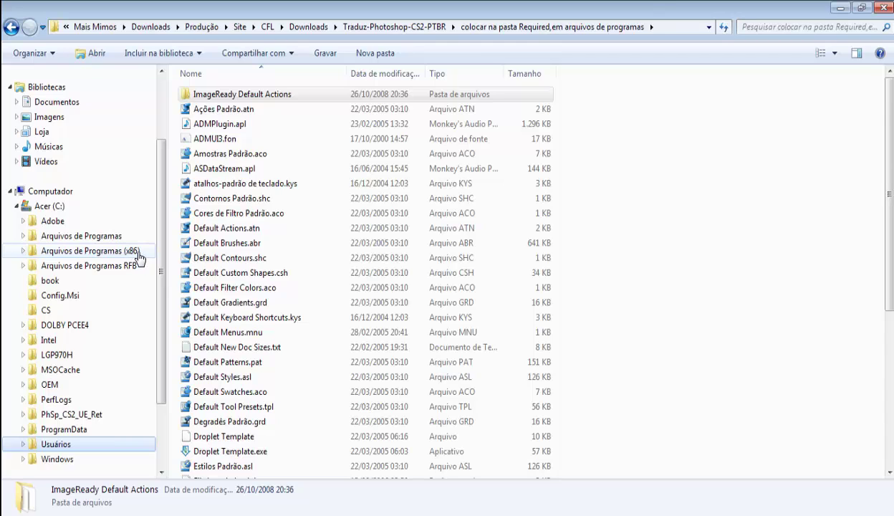
pyautogui.click(23, 251)
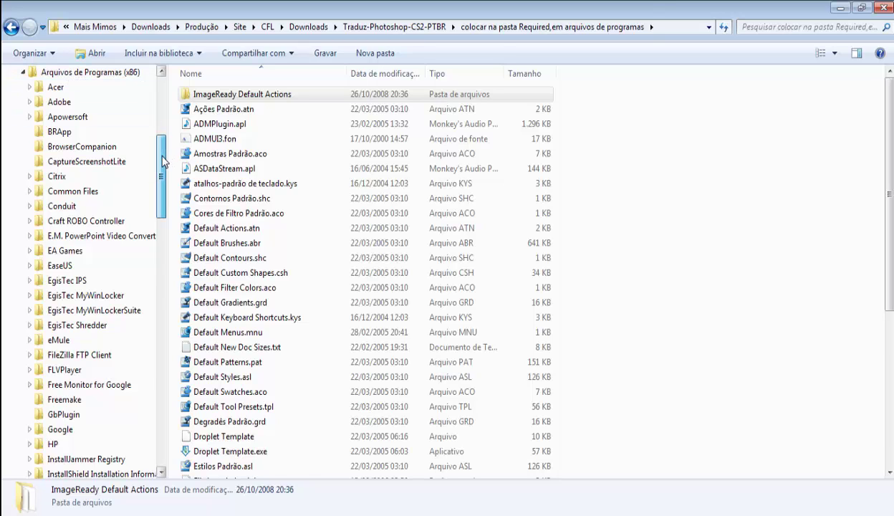
pyautogui.scroll(1, 162, 150)
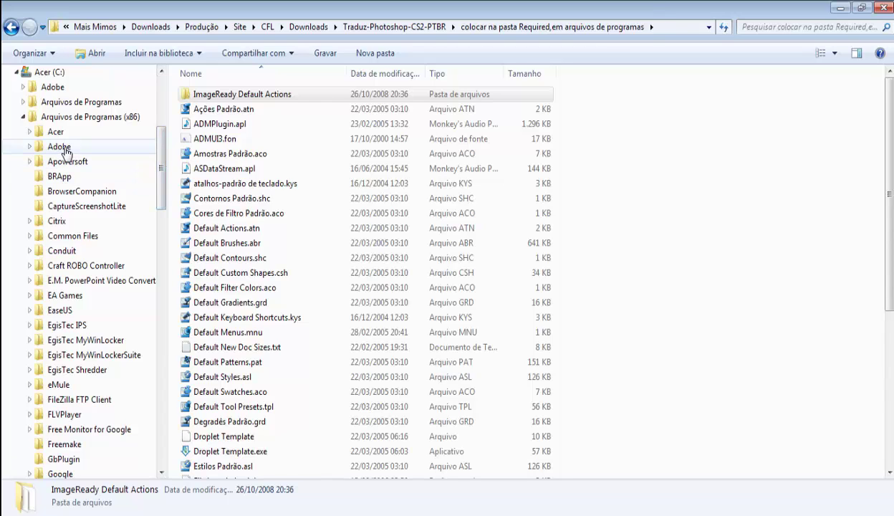
pyautogui.click(30, 146)
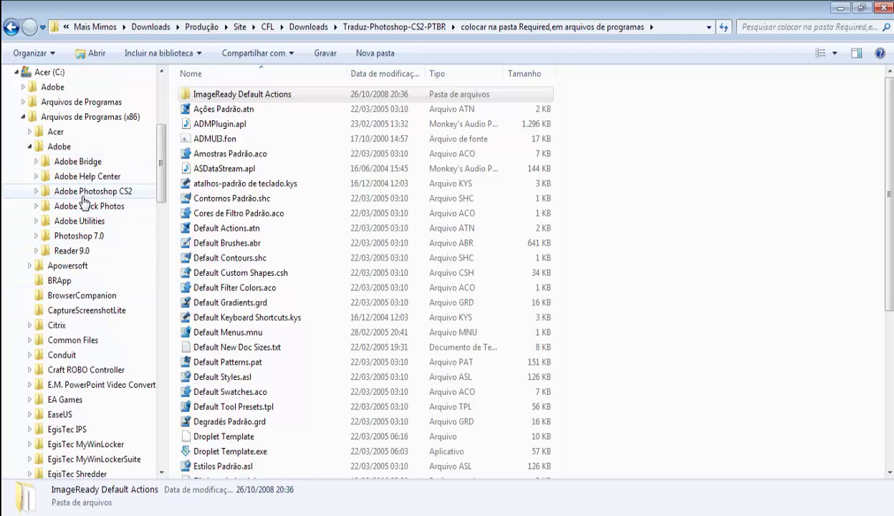
pyautogui.click(36, 192)
pyautogui.click(75, 195)
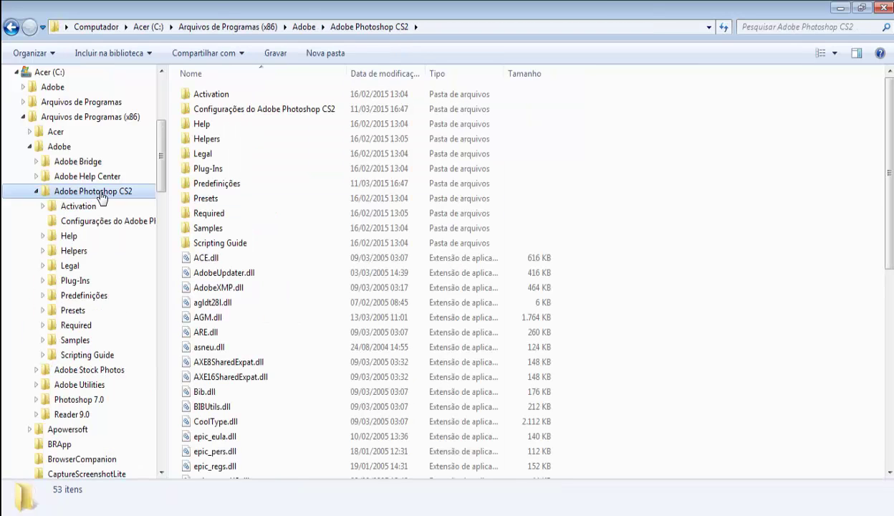
pyautogui.click(81, 326)
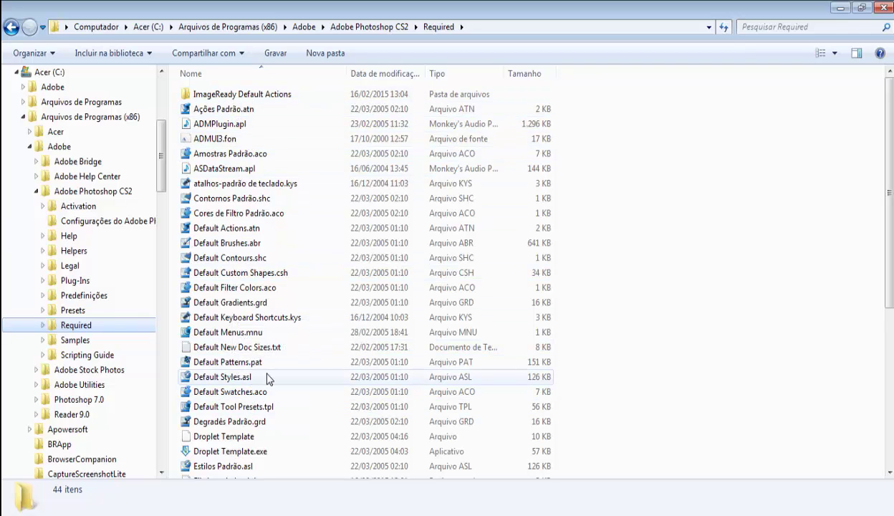
pyautogui.scroll(-4, 266, 375)
pyautogui.scroll(2, 267, 378)
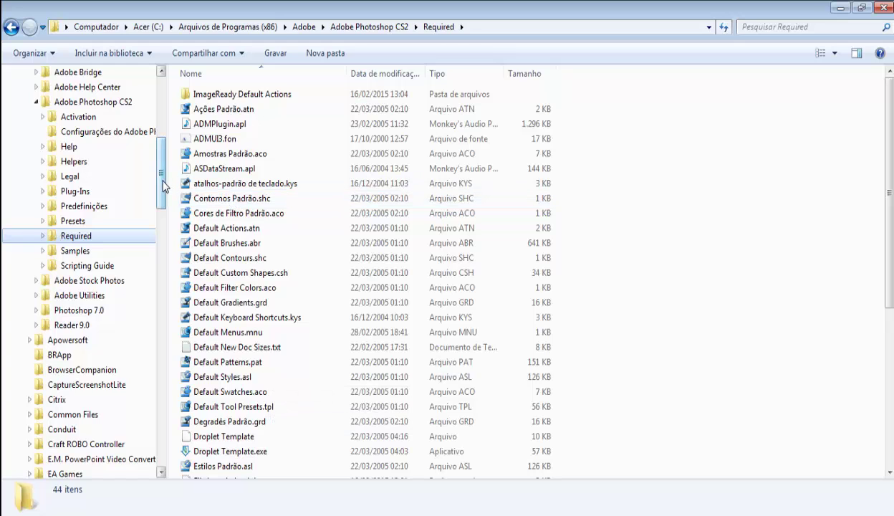
pyautogui.moveTo(163, 185); pyautogui.dragTo(162, 151)
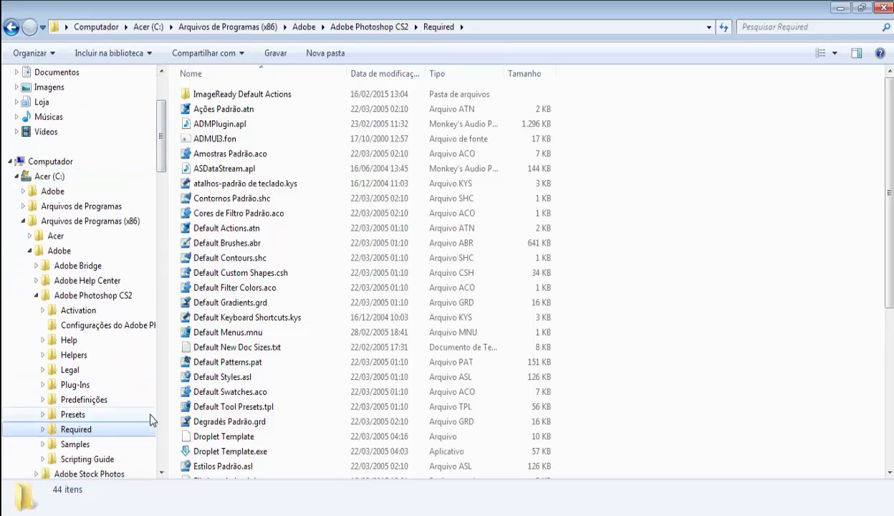
# Open a second Windows Explorer window and browse through Loja, Produção, Site and CFL to the Downloads folder
pyautogui.rightClick(43, 512)
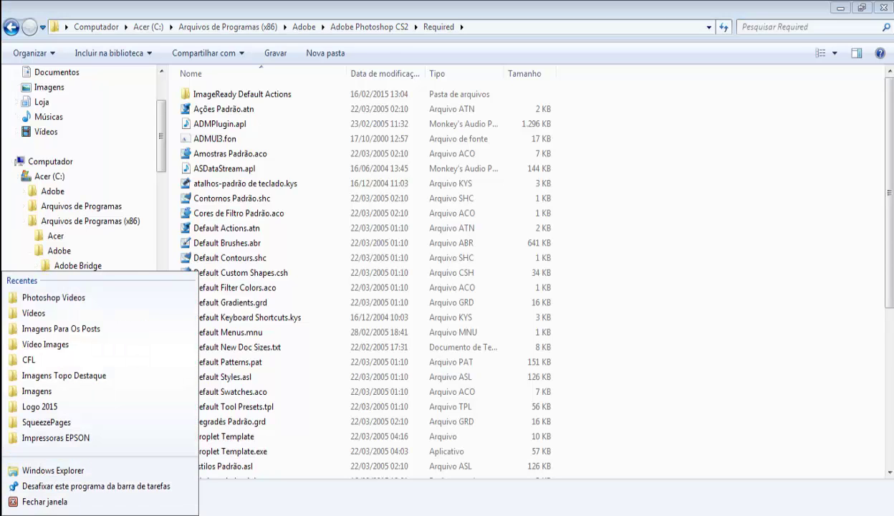
pyautogui.click(57, 470)
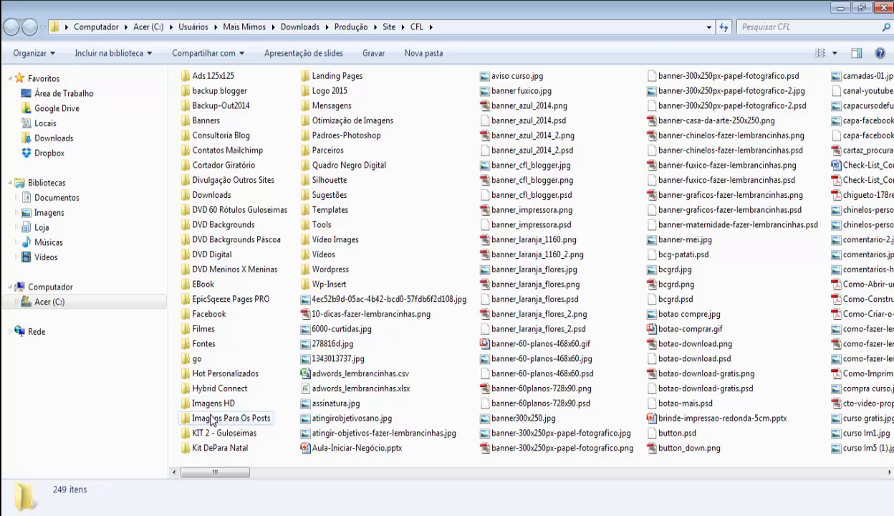
pyautogui.click(17, 227)
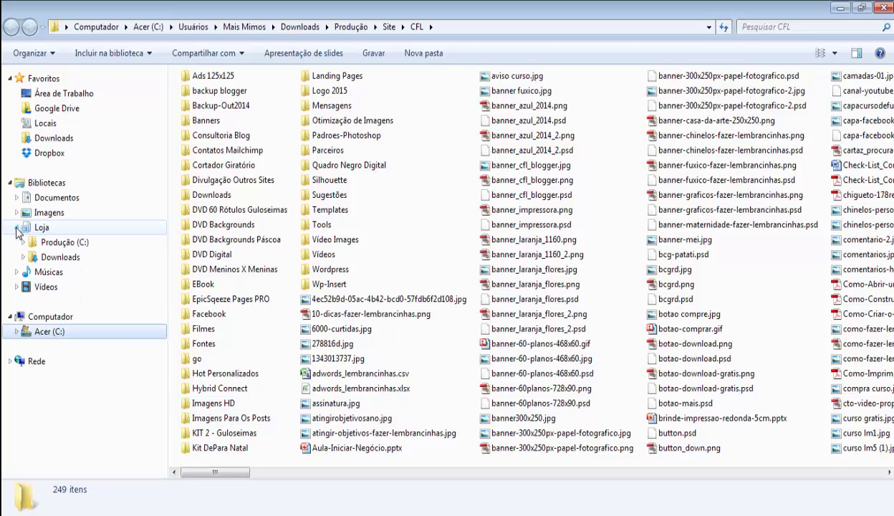
pyautogui.click(22, 242)
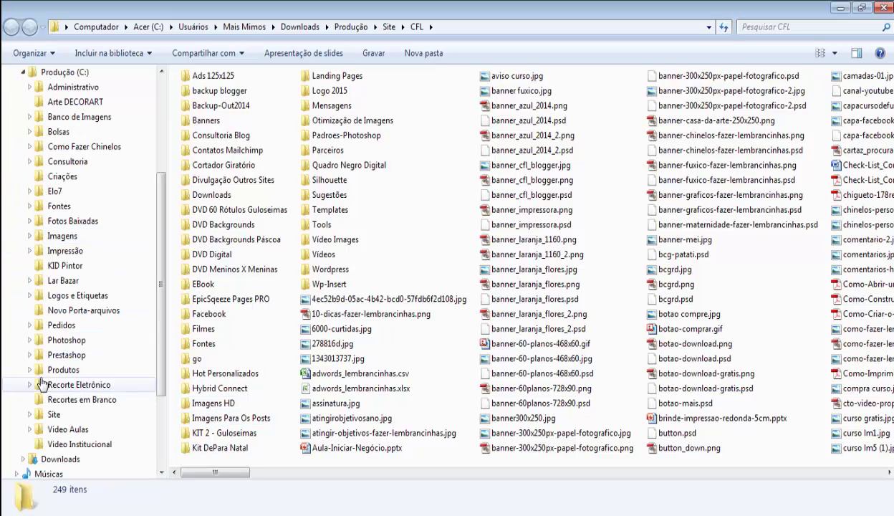
pyautogui.click(29, 414)
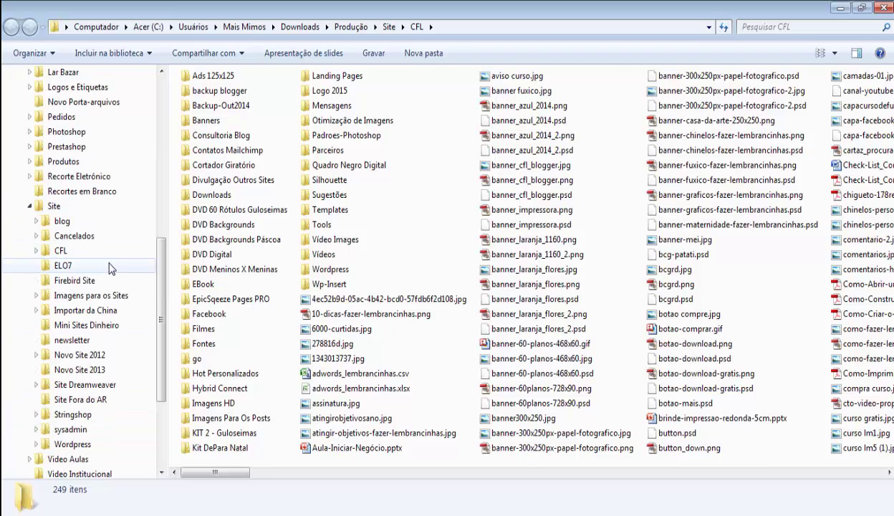
pyautogui.click(37, 251)
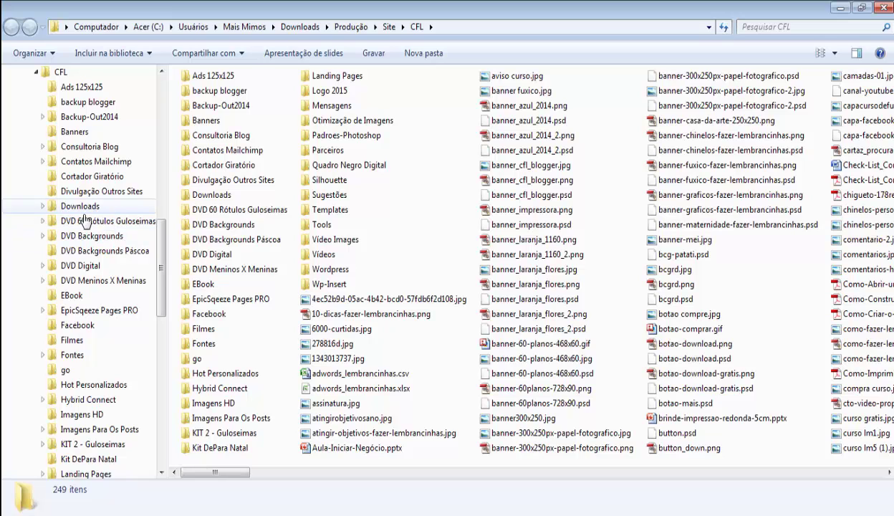
pyautogui.click(40, 209)
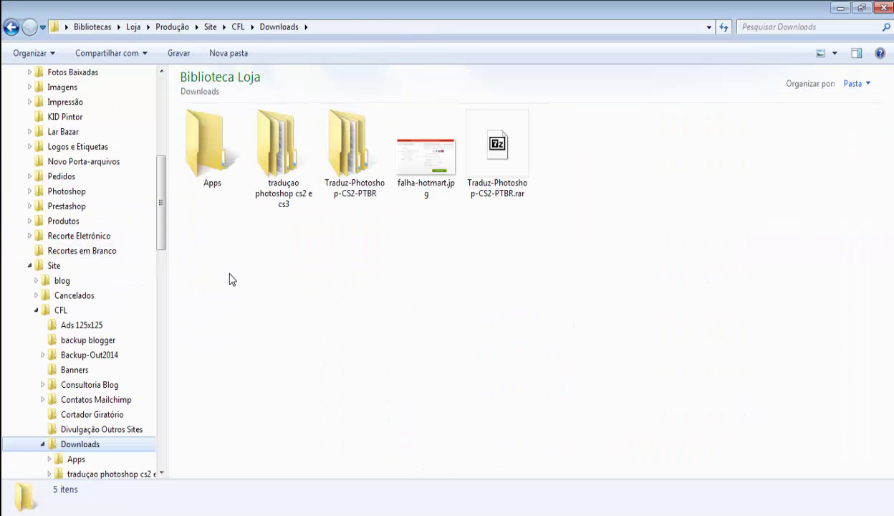
# Open the "colocar na pasta Required,em arquivos de programas" folder inside Traduz-Photoshop-CS2-PTBR
pyautogui.click(352, 187)
pyautogui.doubleClick(352, 188)
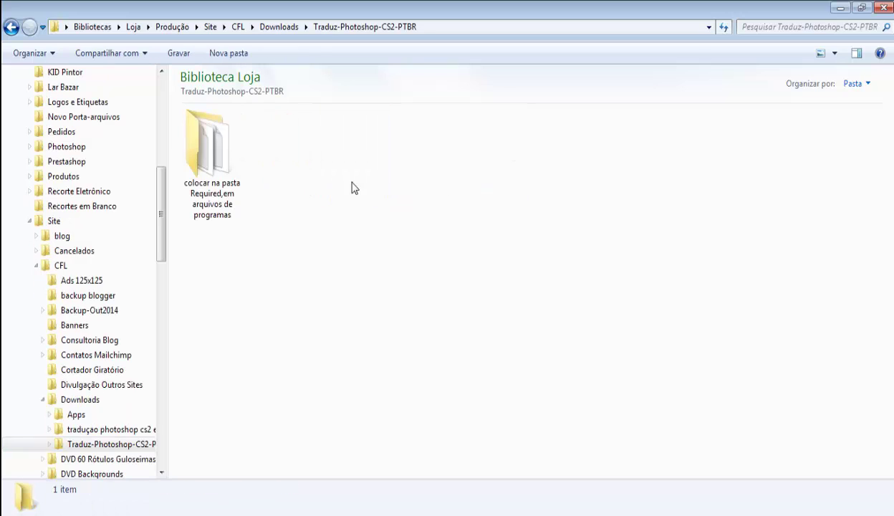
pyautogui.doubleClick(240, 165)
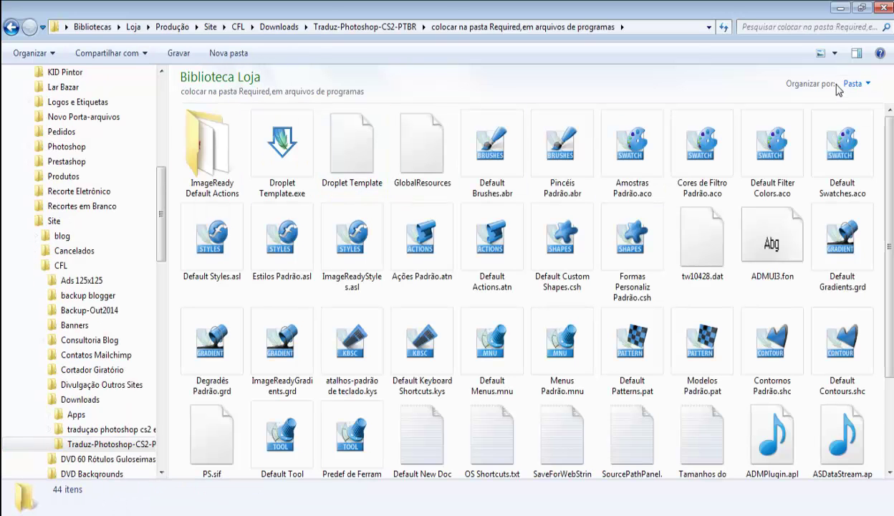
# Display the translation files as a list and select them all, from ImageReady Default Actions to FileAssociation.ini
pyautogui.click(833, 53)
pyautogui.click(826, 125)
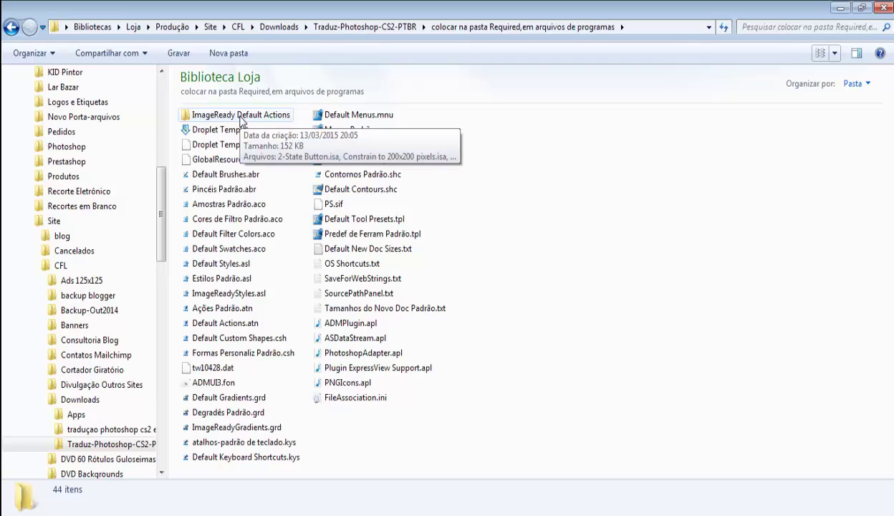
pyautogui.click(242, 117)
pyautogui.keyDown('shift'); pyautogui.click(335, 403); pyautogui.keyUp('shift')
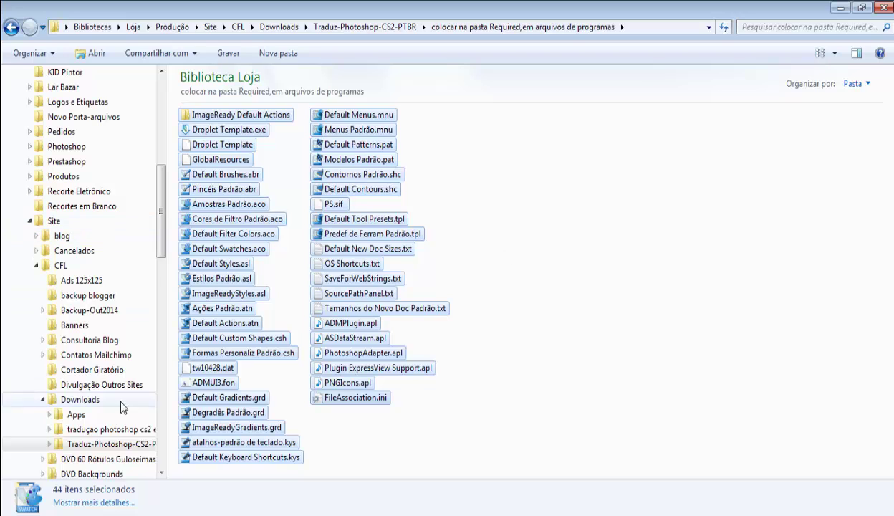
# Switch to the other Windows Explorer window and reopen Required through Arquivos de Programas (x86), Adobe and Adobe Photoshop CS2, with a wider folder tree
pyautogui.click(51, 469)
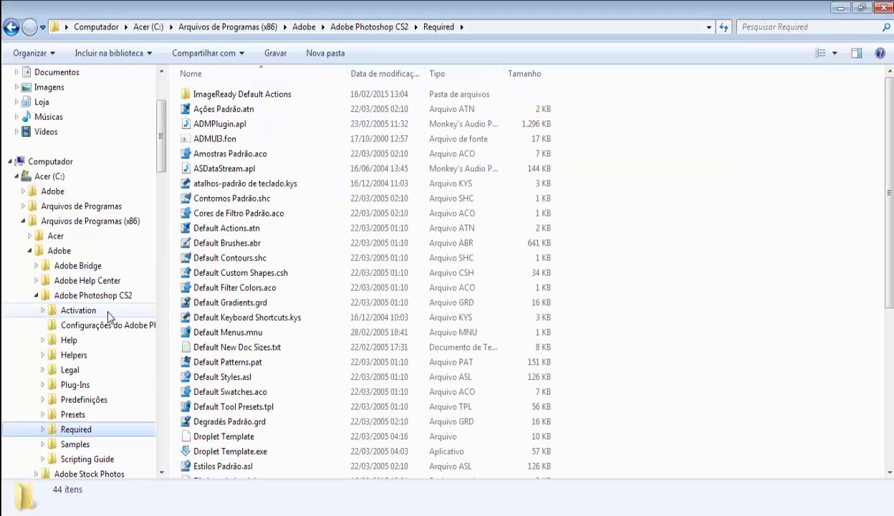
pyautogui.moveTo(164, 168)
pyautogui.mouseDown()
pyautogui.moveTo(164, 208)
pyautogui.moveTo(229, 208)
pyautogui.moveTo(222, 179)
pyautogui.moveTo(166, 181)
pyautogui.mouseUp()
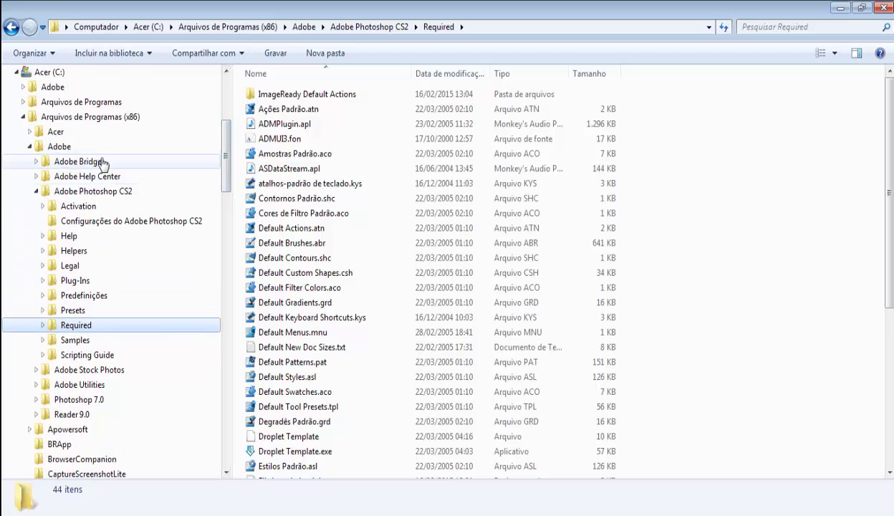
pyautogui.click(114, 119)
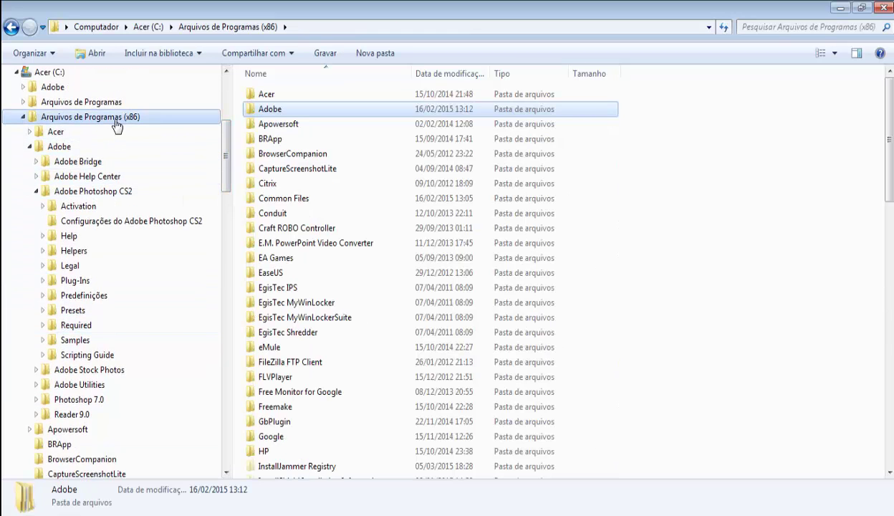
pyautogui.click(72, 146)
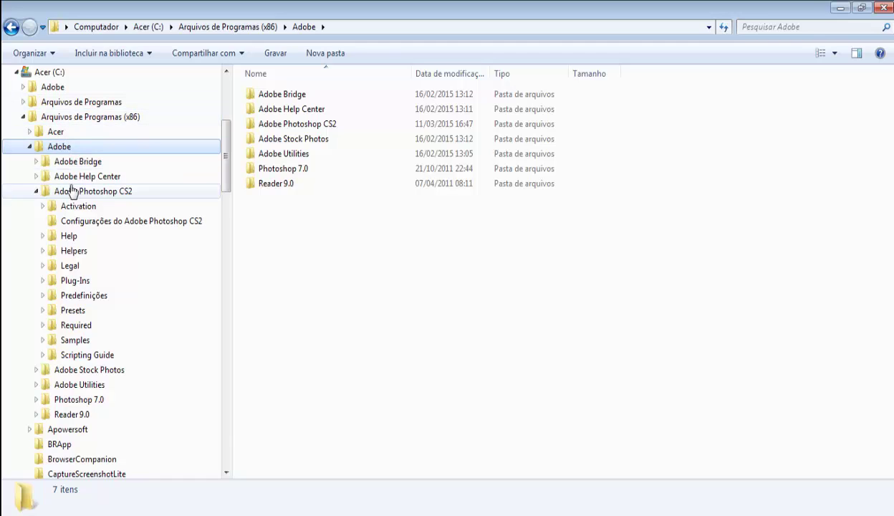
pyautogui.click(76, 326)
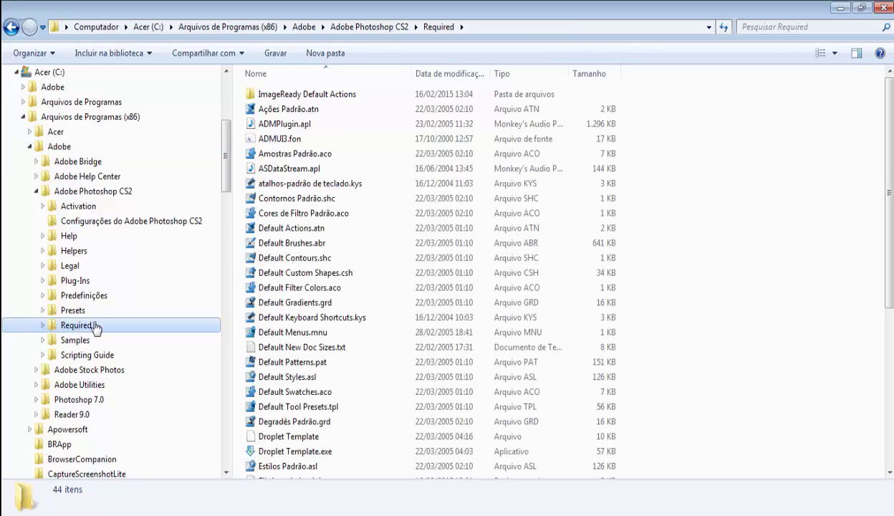
# Try to paste the copied translation files into the Required folder
pyautogui.rightClick(382, 255)
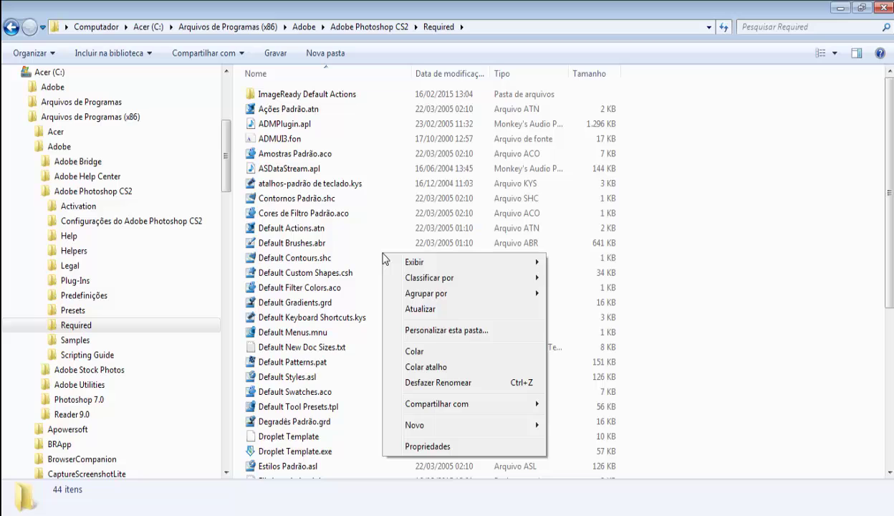
pyautogui.click(416, 352)
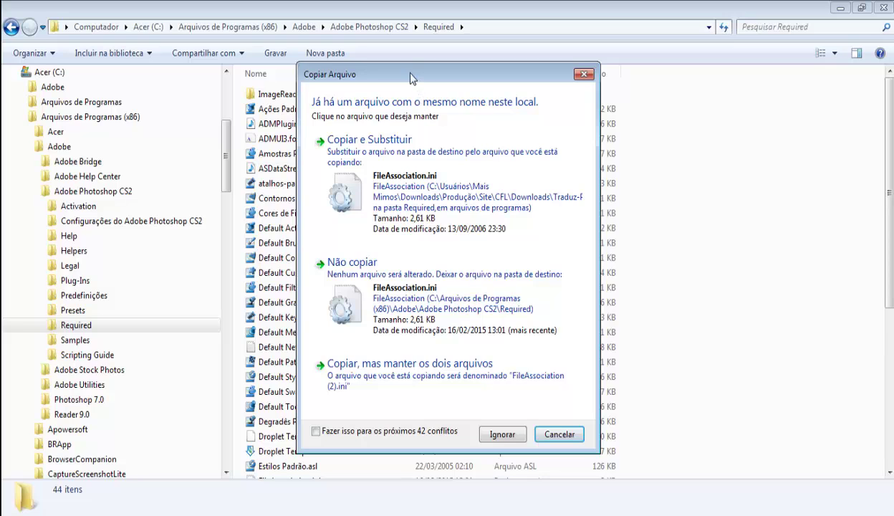
pyautogui.moveTo(410, 76); pyautogui.dragTo(528, 93)
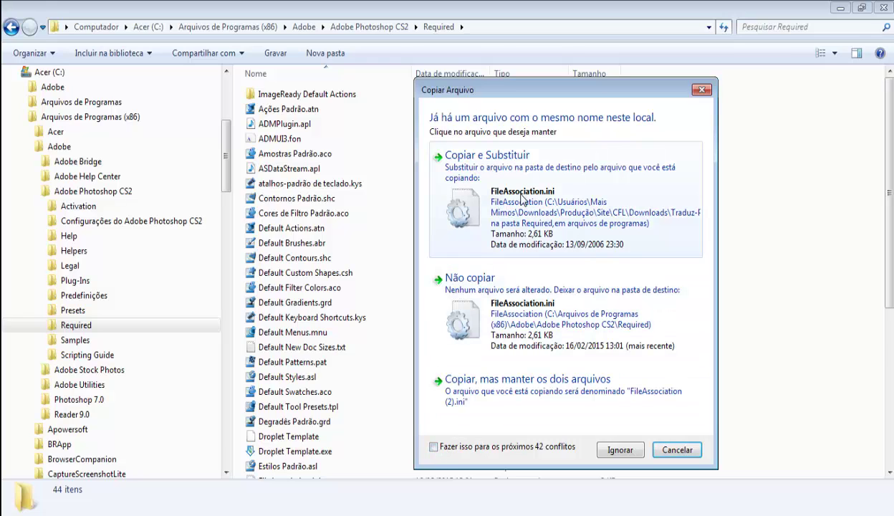
pyautogui.click(673, 451)
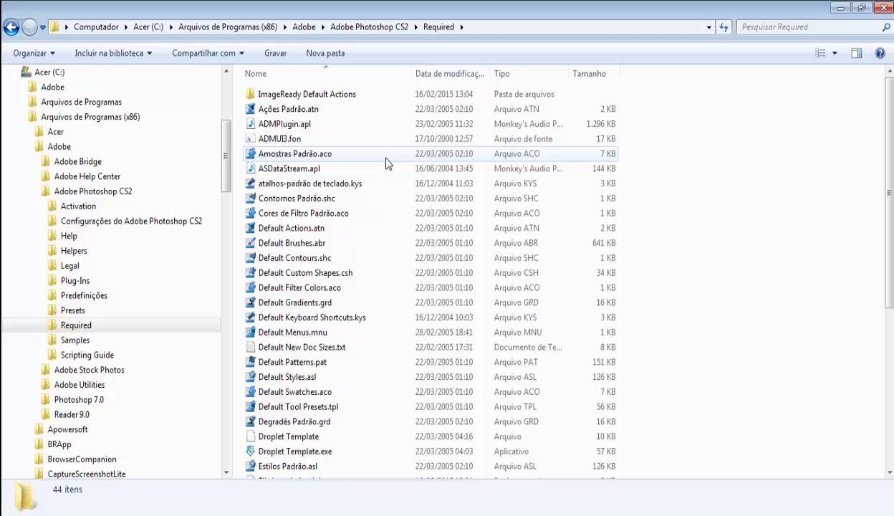
# Select everything in the Required folder, from ImageReady Default Actions to tw10428.dat, and clear the selection
pyautogui.click(287, 95)
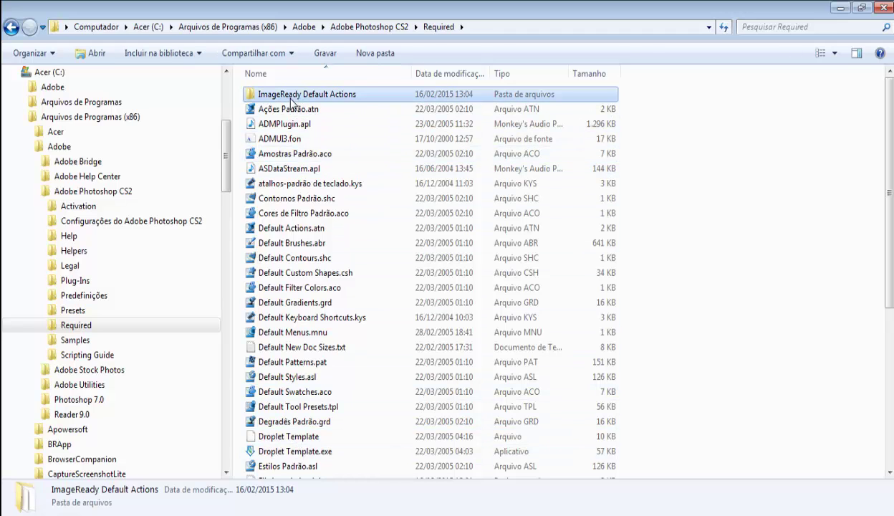
pyautogui.scroll(-6, 310, 223)
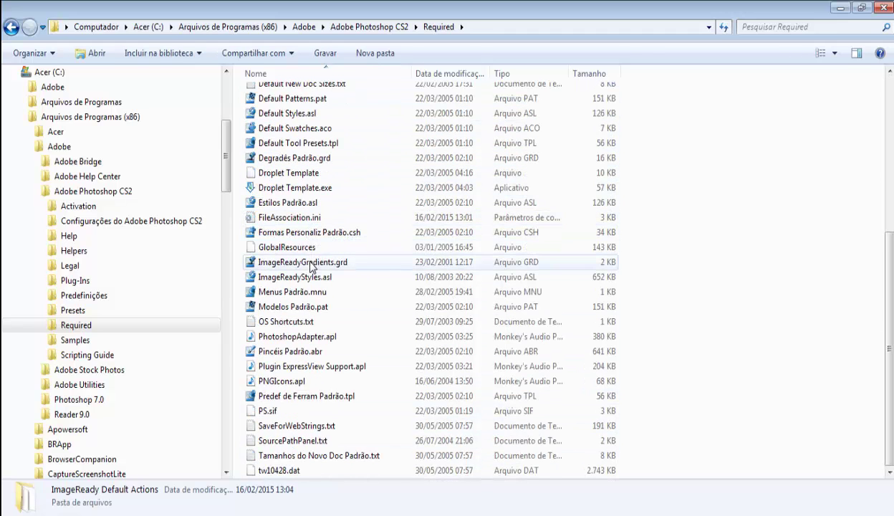
pyautogui.keyDown('shift'); pyautogui.click(286, 470); pyautogui.keyUp('shift')
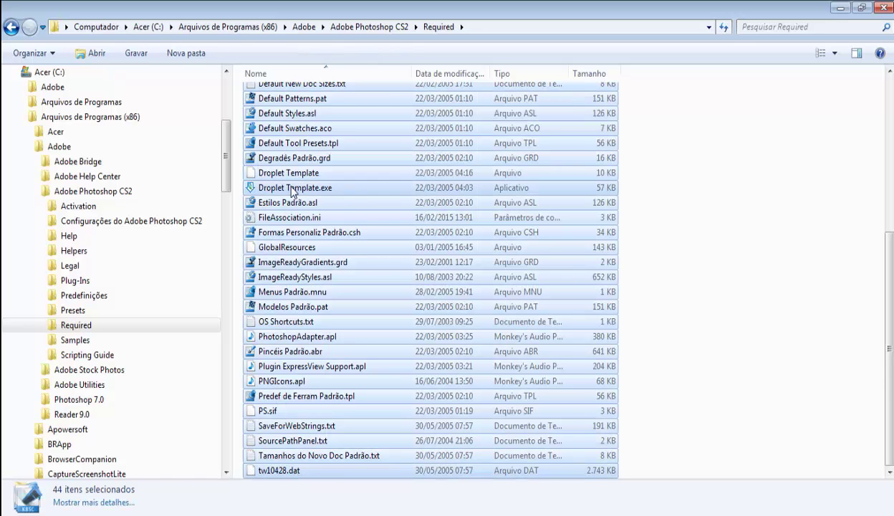
pyautogui.scroll(6, 393, 196)
pyautogui.click(653, 183)
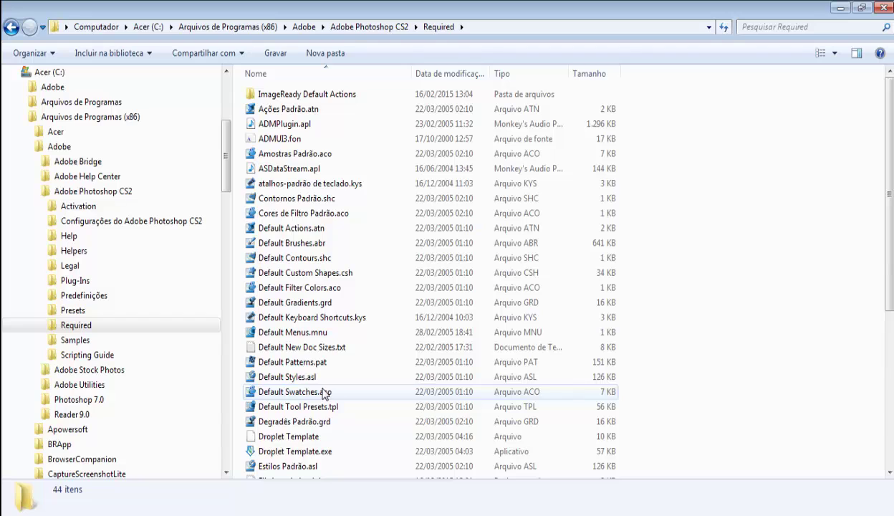
# Launch Adobe Photoshop CS2 and check the Portuguese translation of its commands under Imagem, Camada, Selecionar, Visualizar and Janela
pyautogui.press('super')
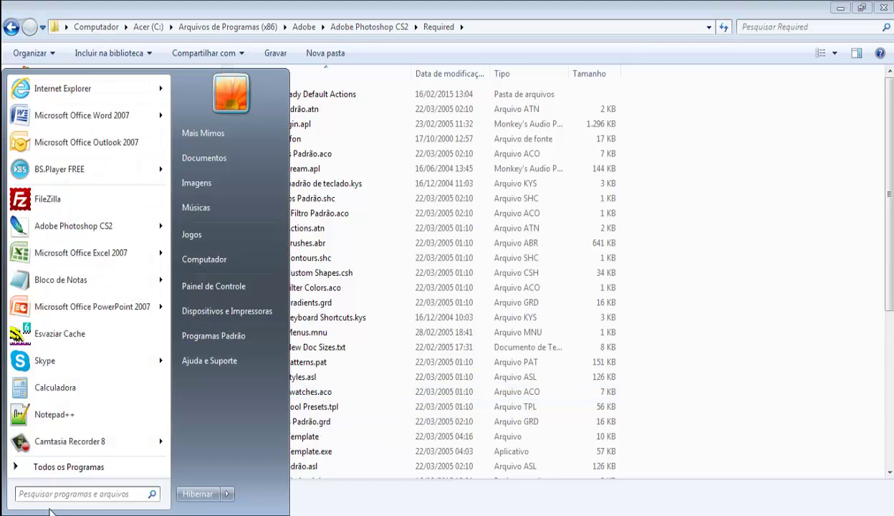
pyautogui.click(82, 228)
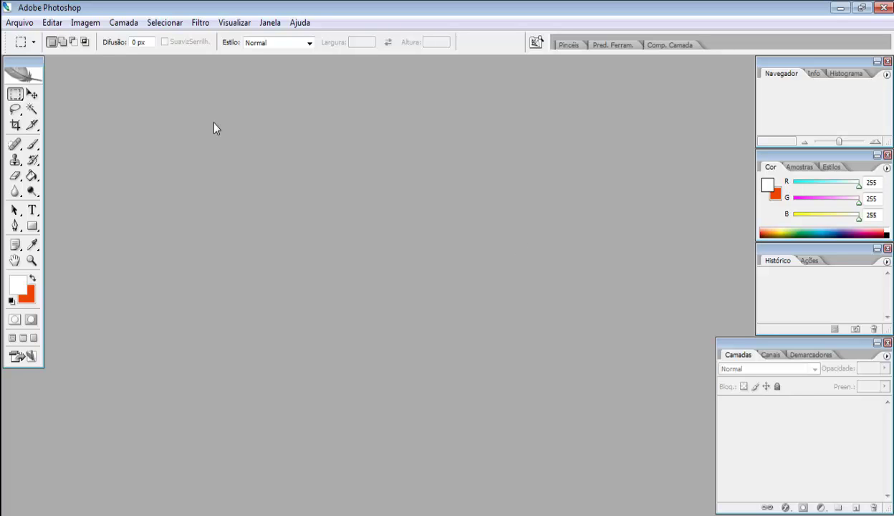
pyautogui.click(95, 25)
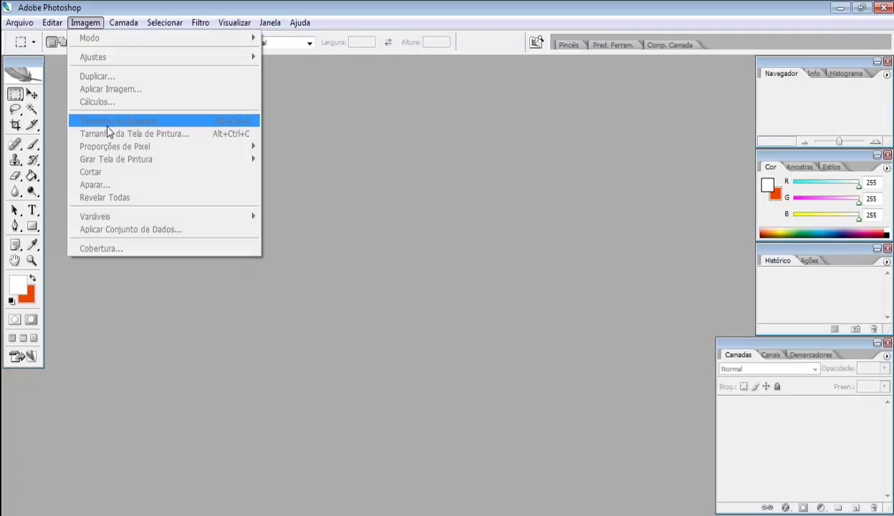
pyautogui.moveTo(122, 28)
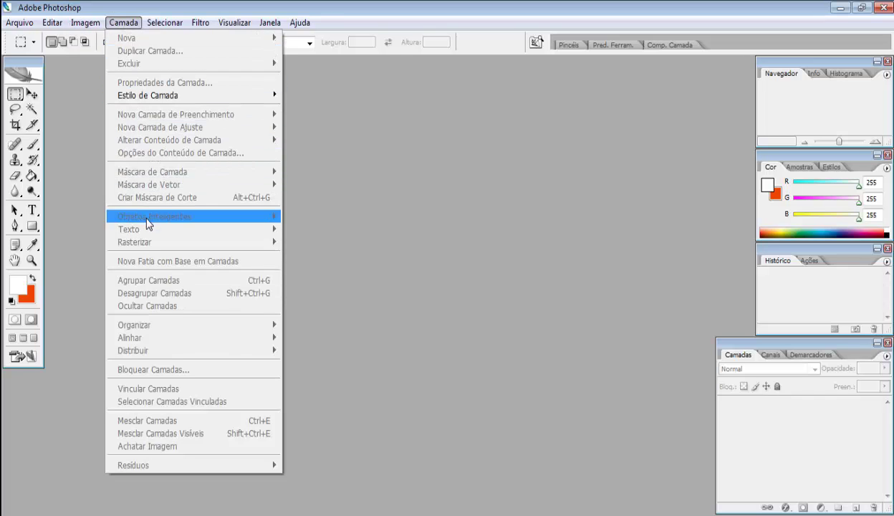
pyautogui.moveTo(165, 25)
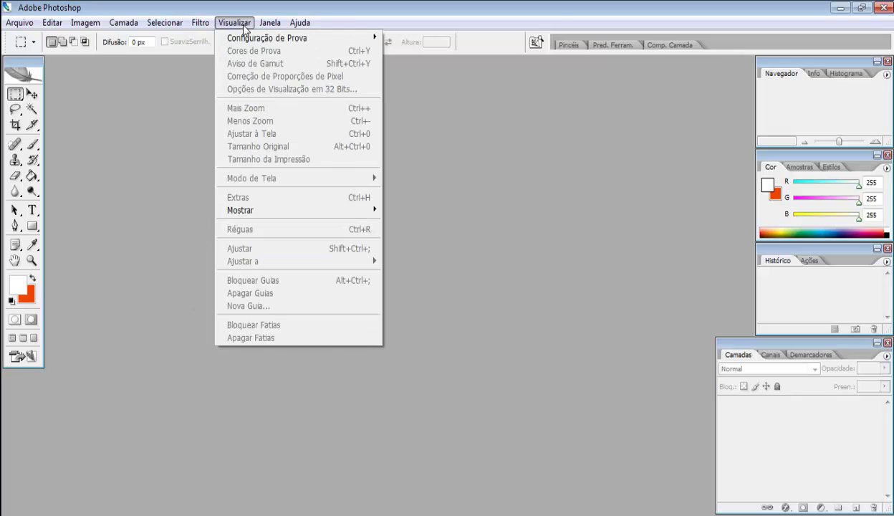
pyautogui.moveTo(291, 24)
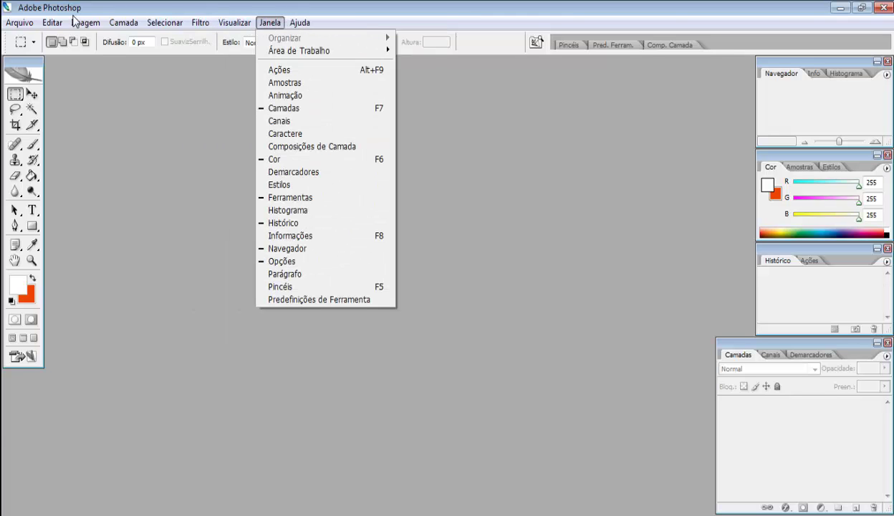
pyautogui.moveTo(29, 25)
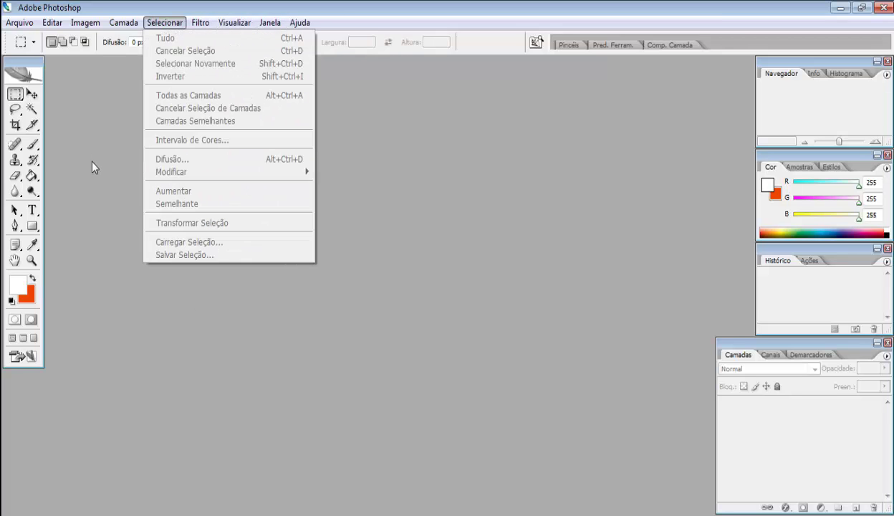
pyautogui.click(92, 168)
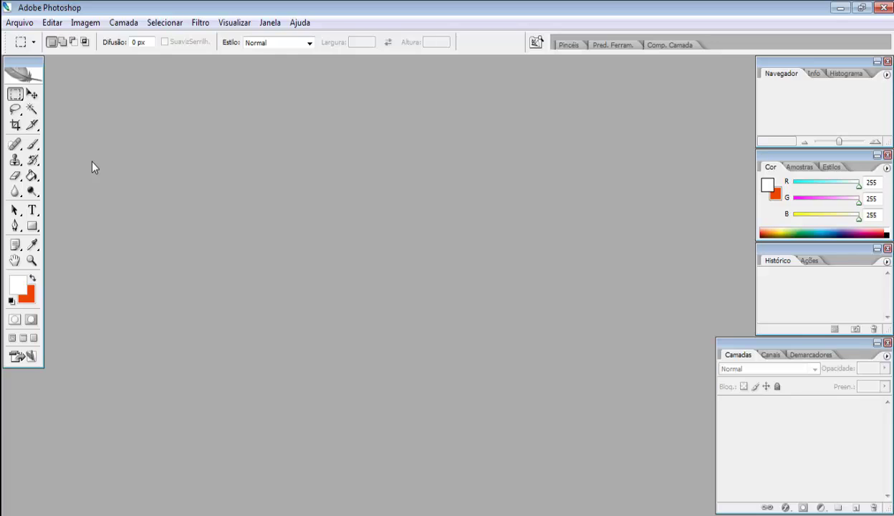